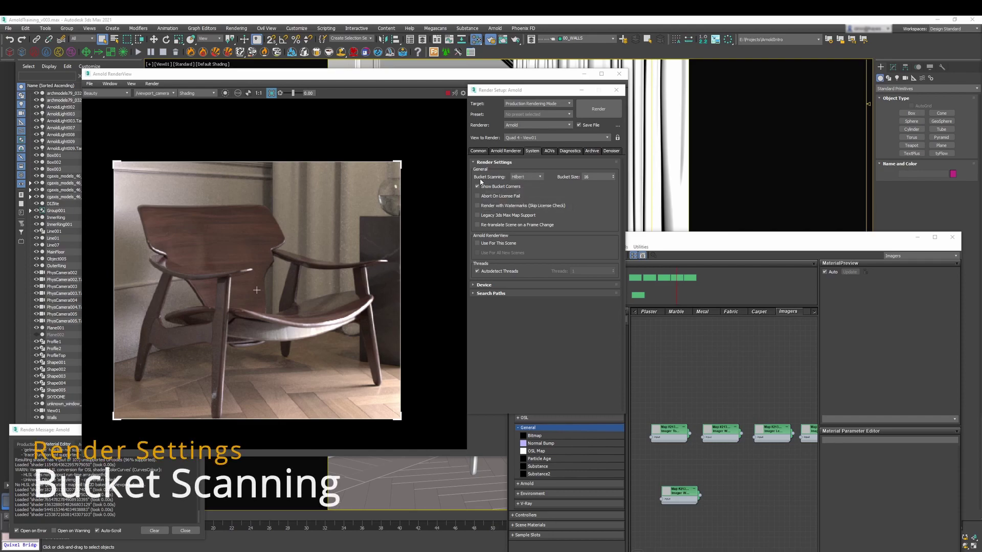
Step: Change the Arnold bucket scanning order to Spiral
click(528, 179)
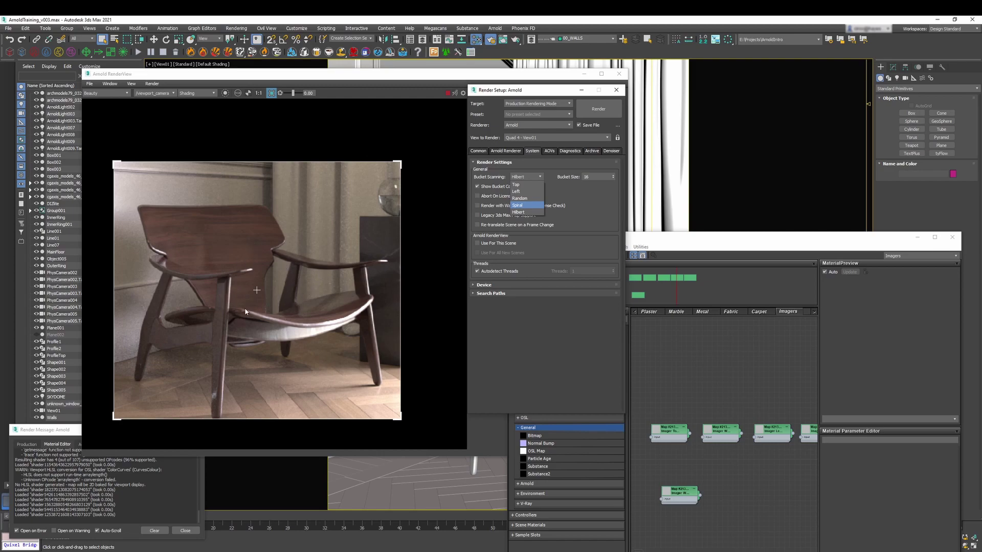
click(530, 206)
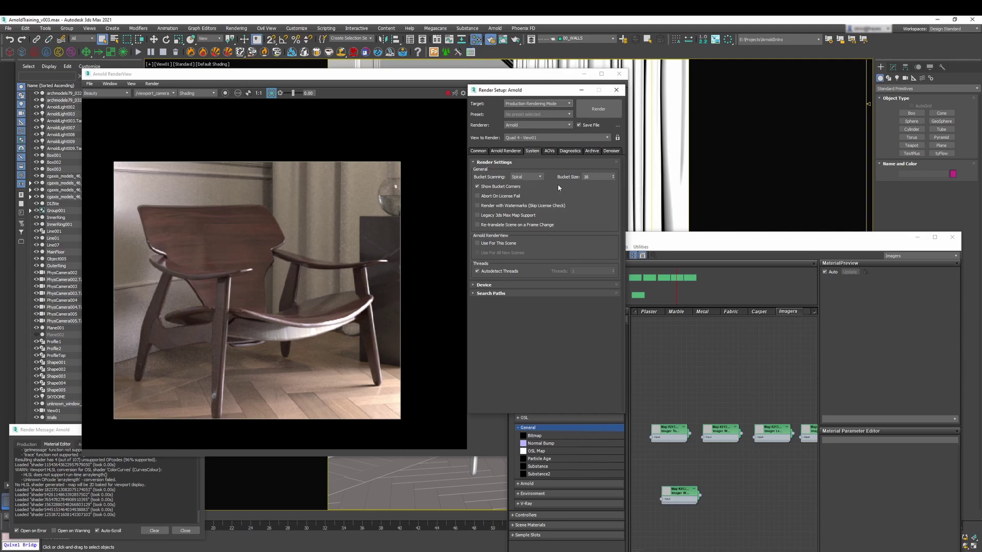
Step: Review the Arnold Renderer sampling and ray depth settings, then go back to the System settings
click(518, 152)
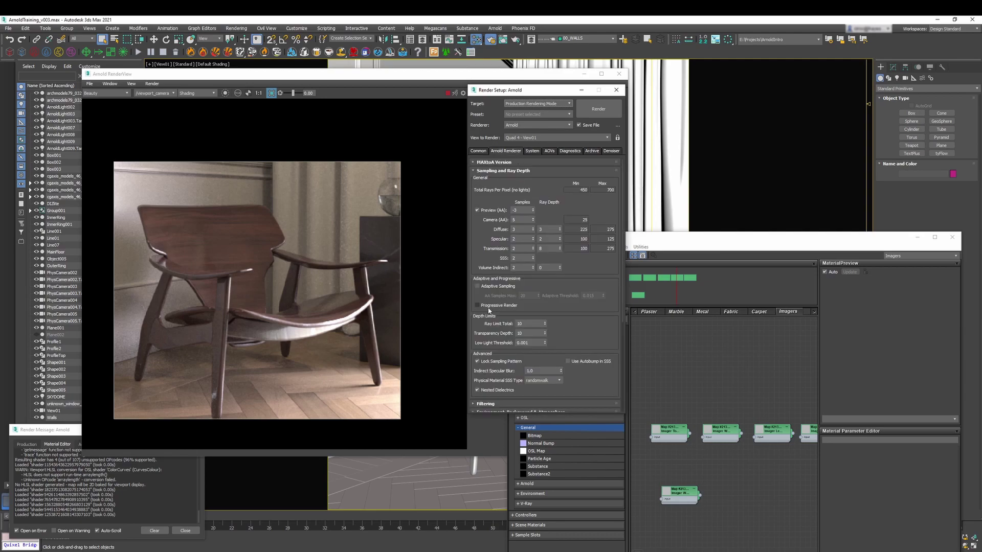
click(532, 151)
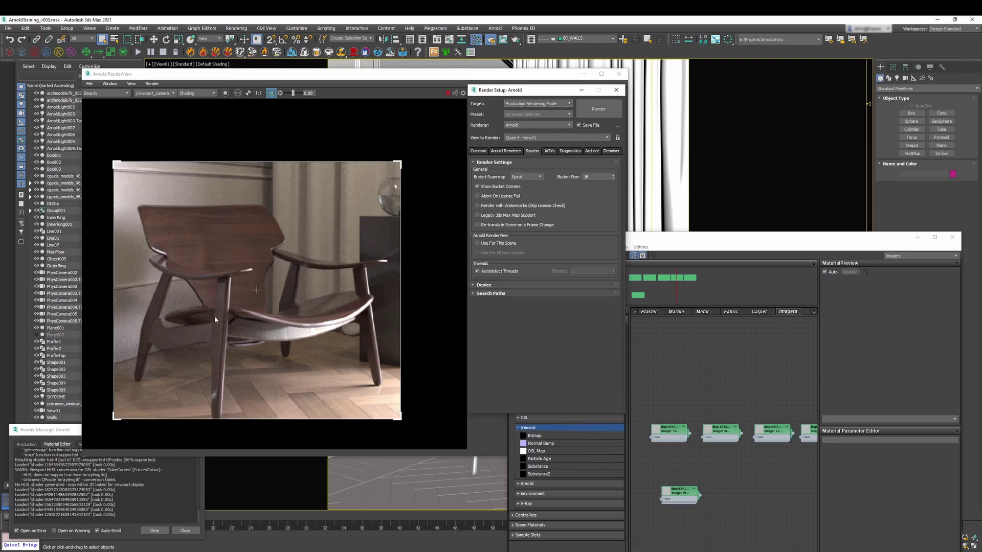
Step: Switch bucket scanning to Hilbert and select the bucket size value to replace it with 64
click(540, 177)
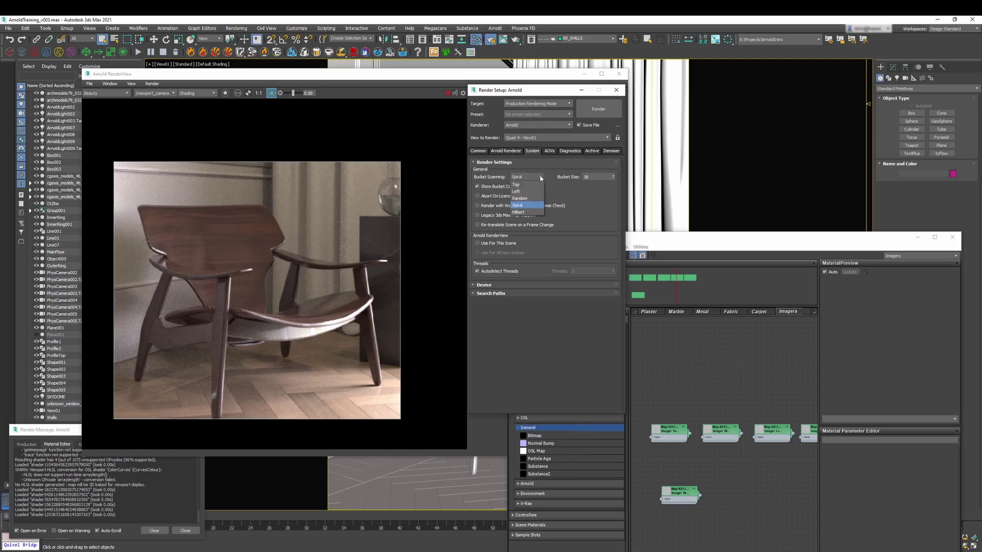
click(524, 213)
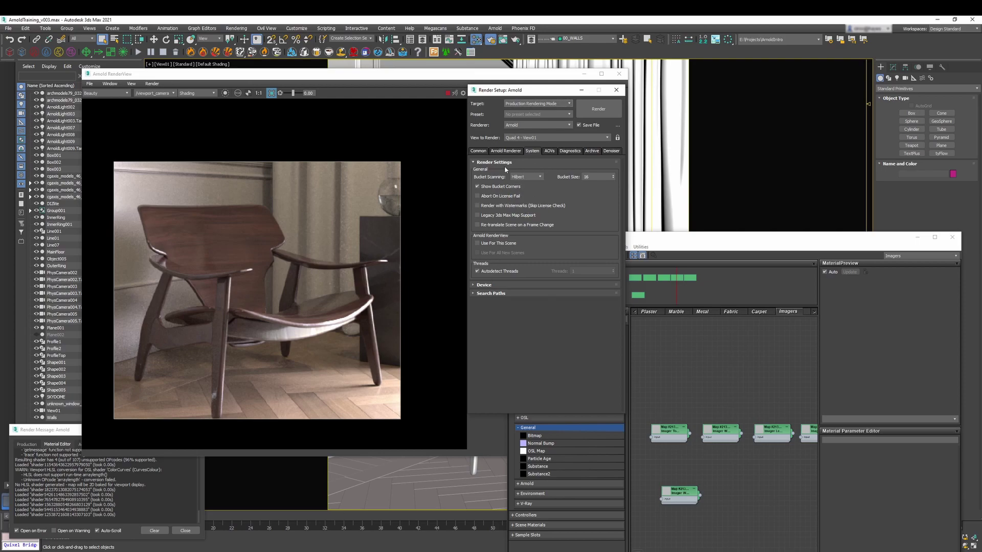
double_click(592, 176)
Step: Bring the Slate Material Editor in front of the Arnold render settings
click(681, 238)
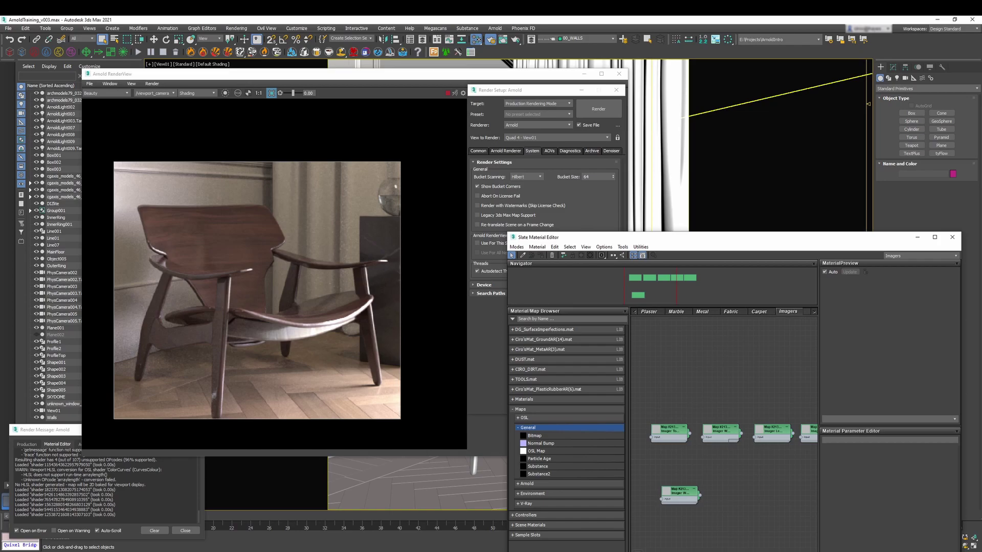
Step: Switch to Chrome, scroll through the SIGERTEXMAPS ComplexFresnel page, and shift the window aside
key(alt+Tab)
scroll(535, 390, down, 2)
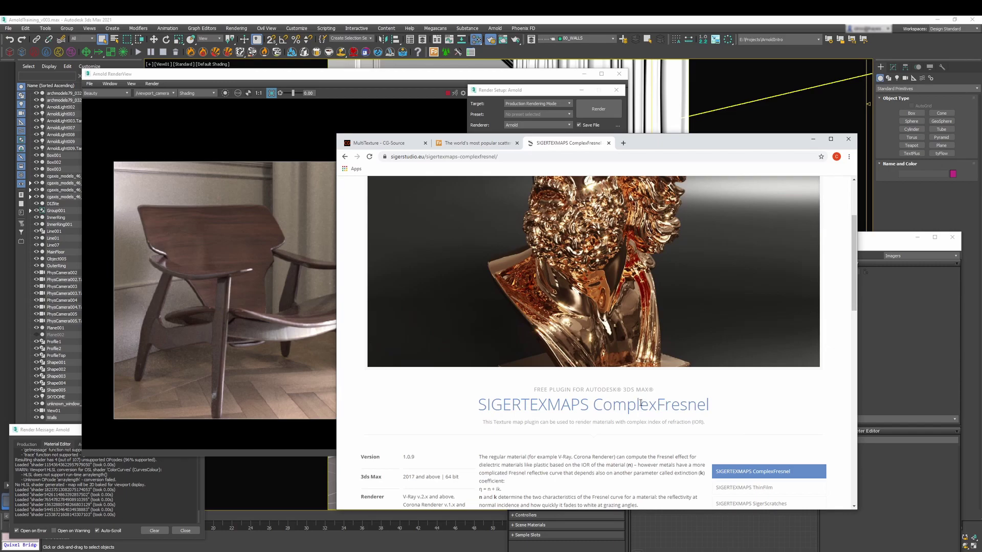
scroll(660, 407, up, 2)
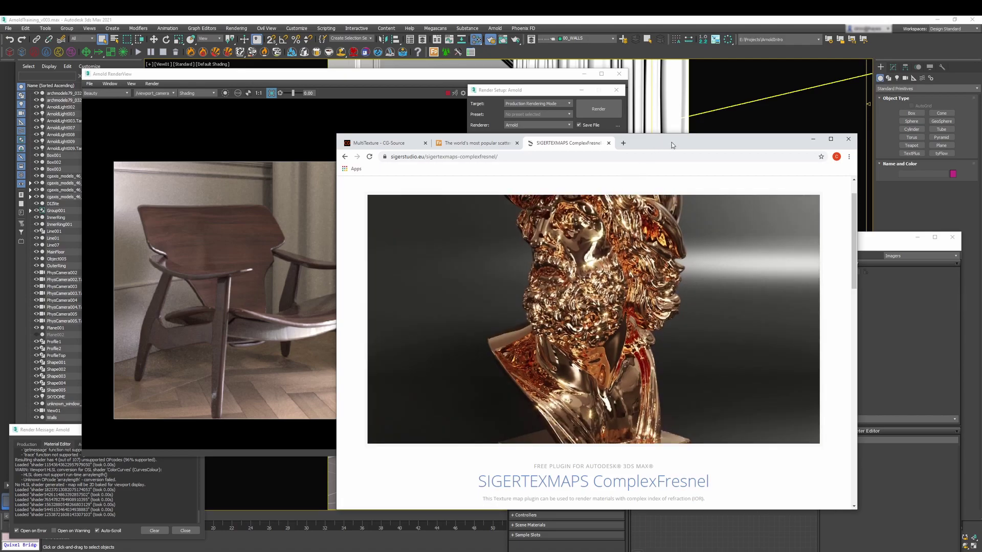
drag(672, 147, 707, 142)
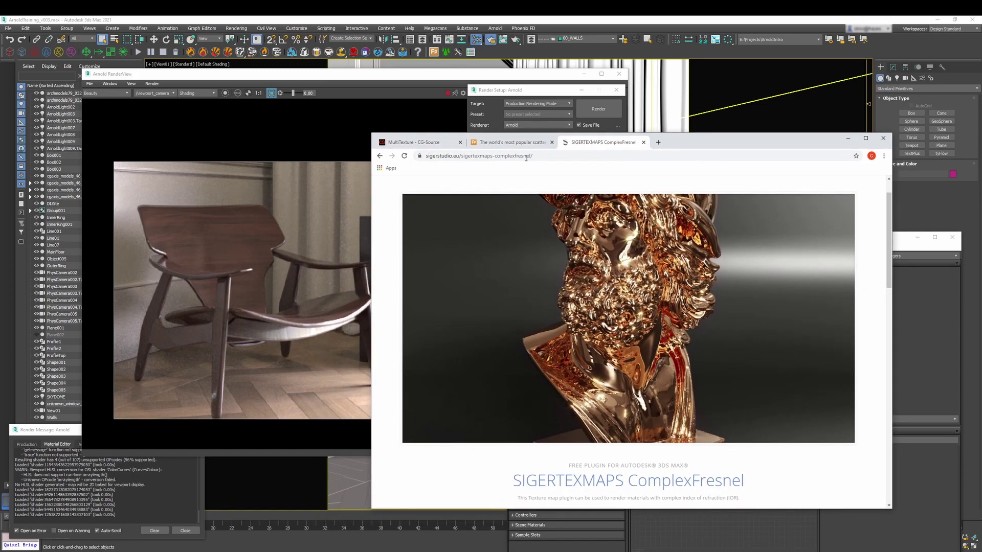
Step: Look over the MultiTexture – CG-Source page, then show the Forest Pack page lower-left
click(412, 144)
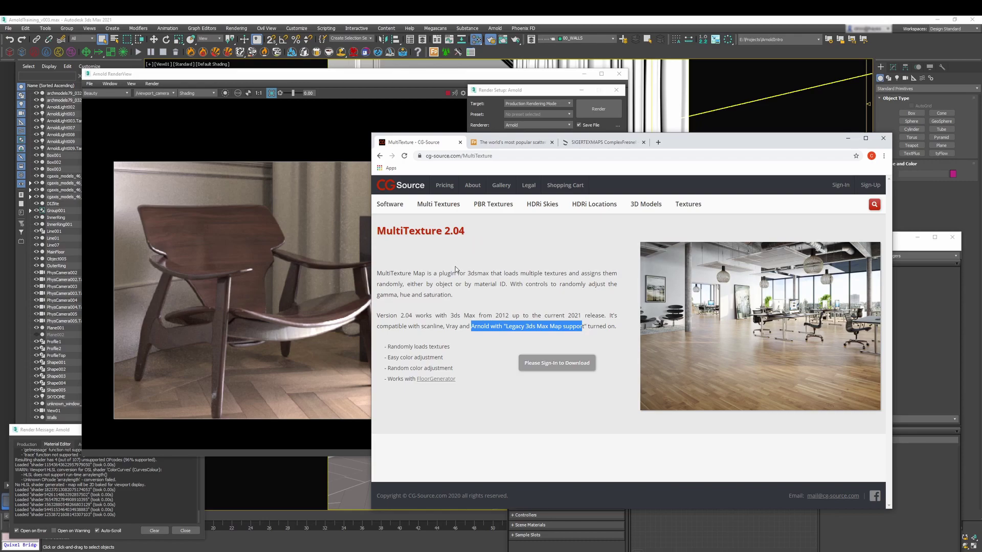
click(492, 337)
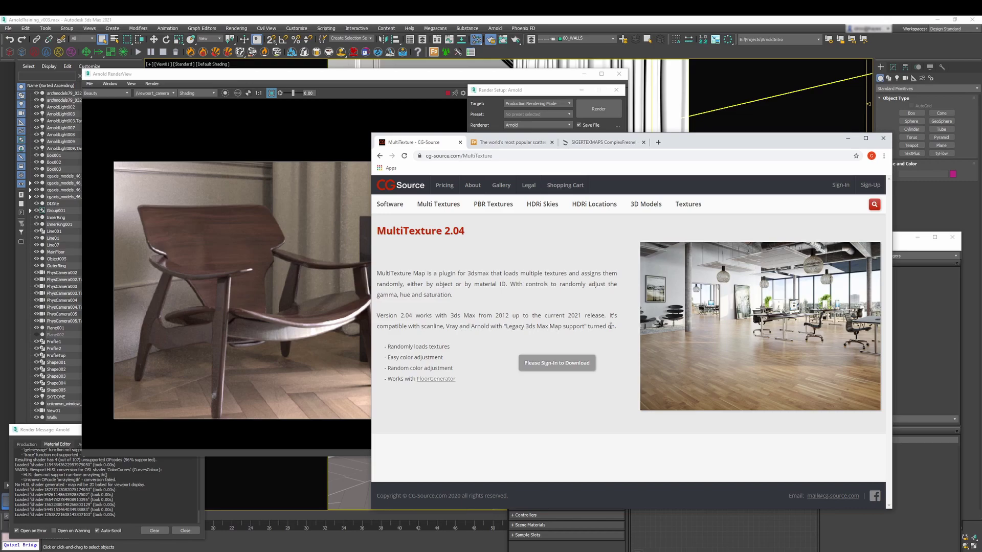
click(511, 142)
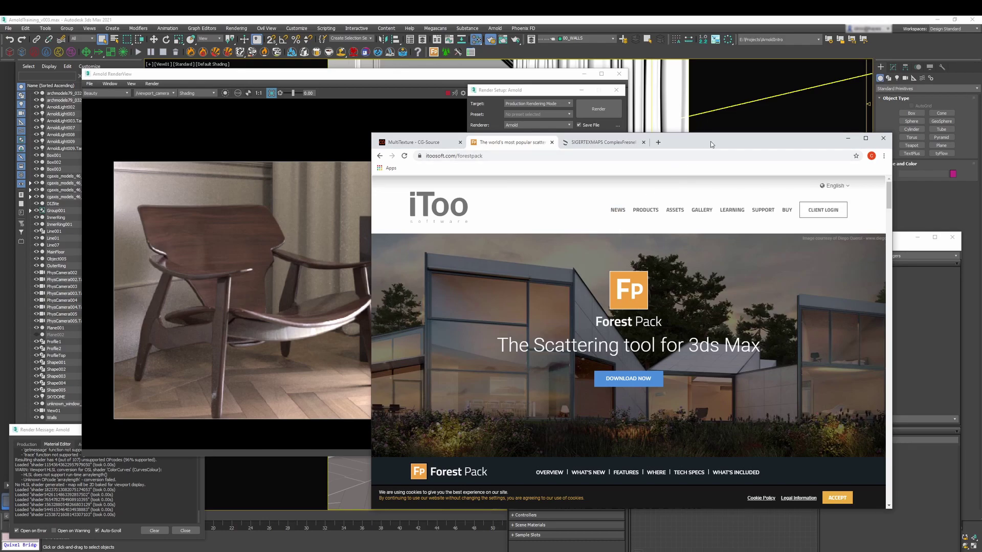
drag(710, 141, 699, 275)
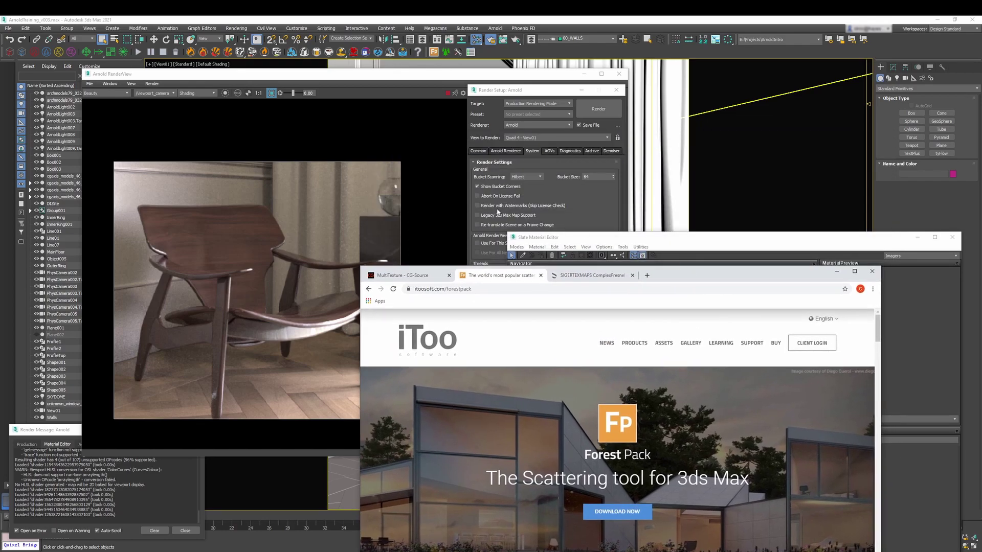
Step: Minimise Chrome to get back to the 3ds Max Slate Material Editor
click(836, 271)
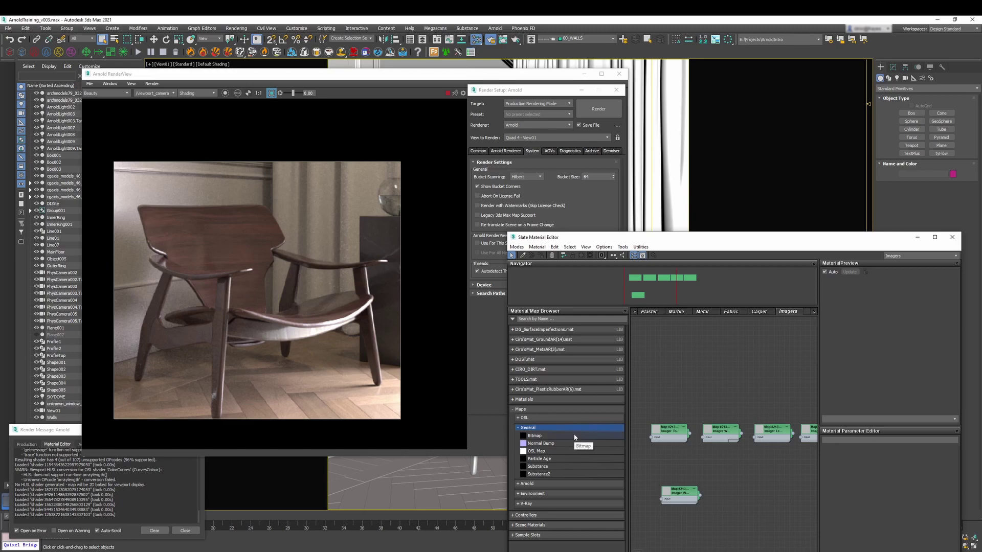
Step: Expand Arnold > Color in the Material/Map Browser to list Color Convert, Color Correct and Color Jitter
click(532, 486)
scroll(542, 435, down, 3)
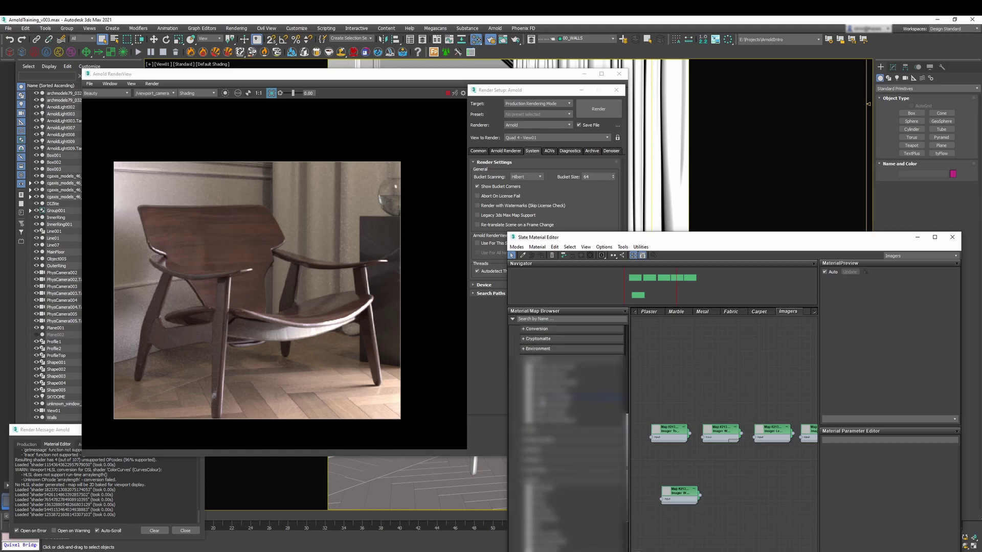
click(531, 374)
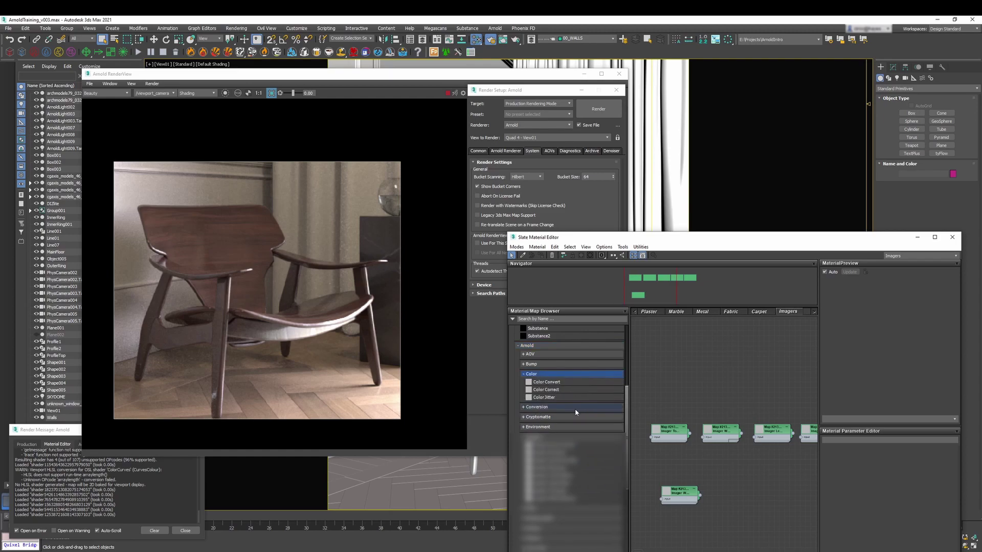
scroll(575, 409, up, 2)
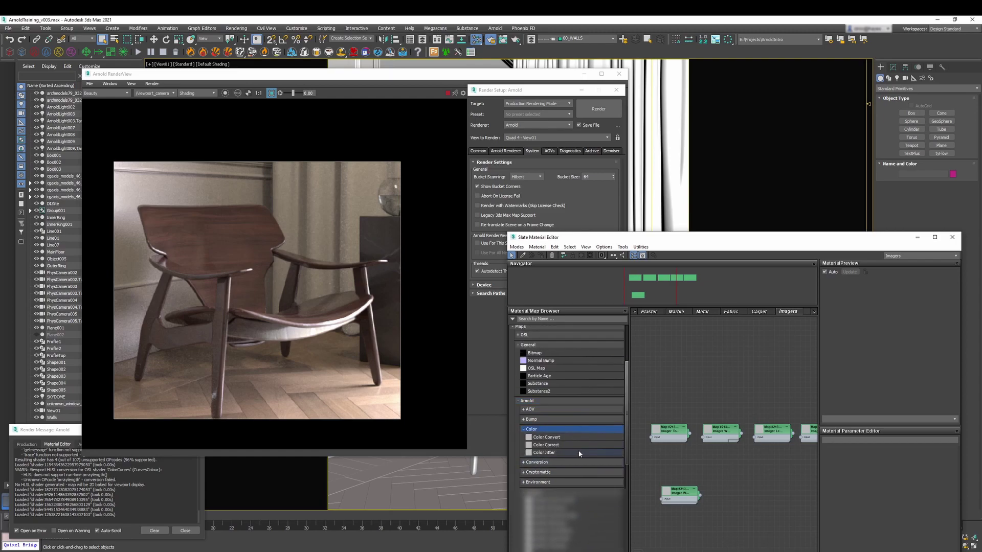
scroll(580, 454, up, 2)
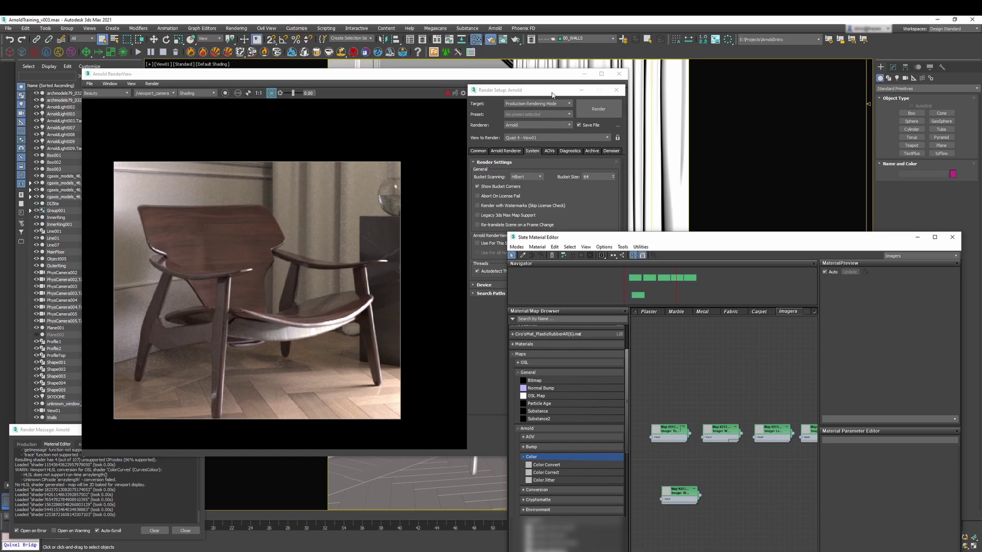
Step: In Render Setup's Device rollout, set the Arnold render device to GPU
click(547, 207)
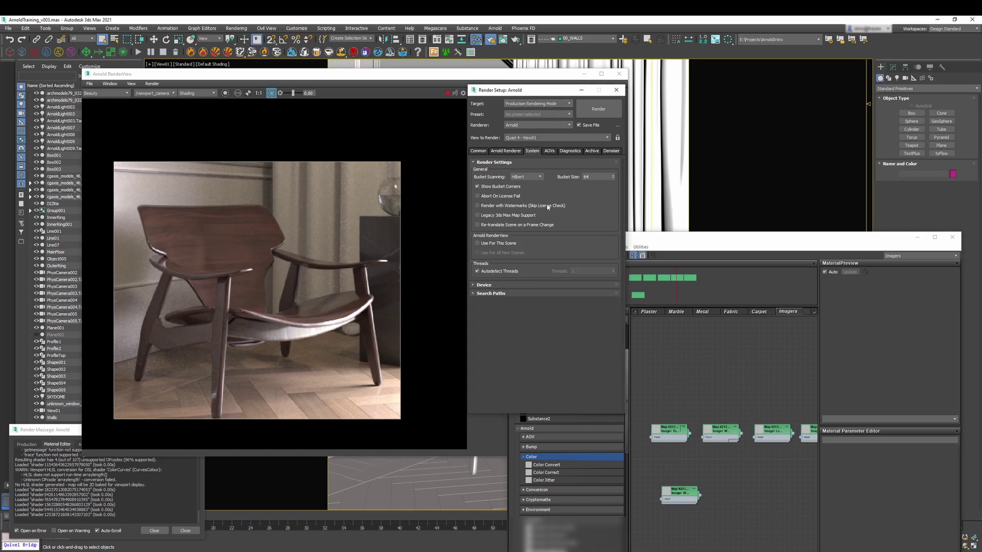
click(493, 286)
click(494, 162)
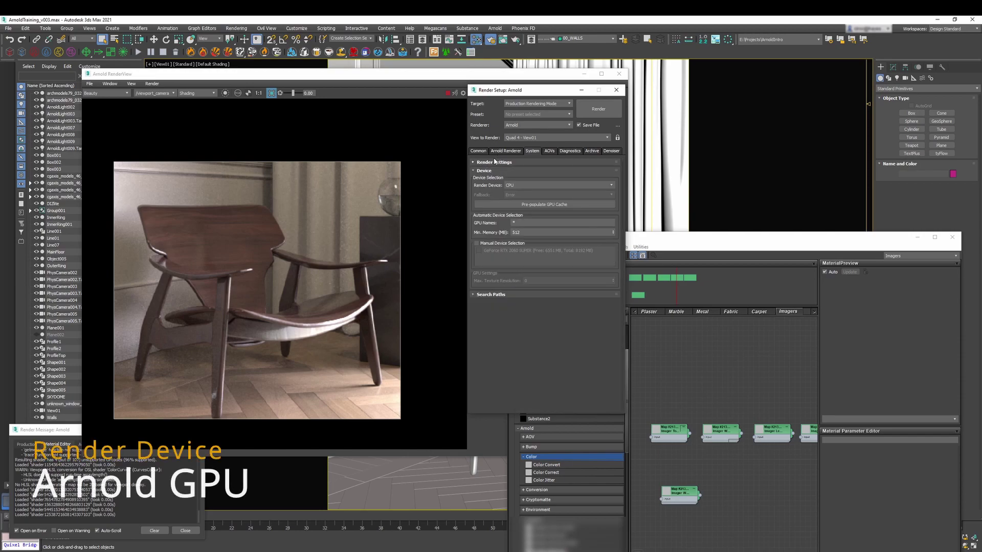
click(512, 186)
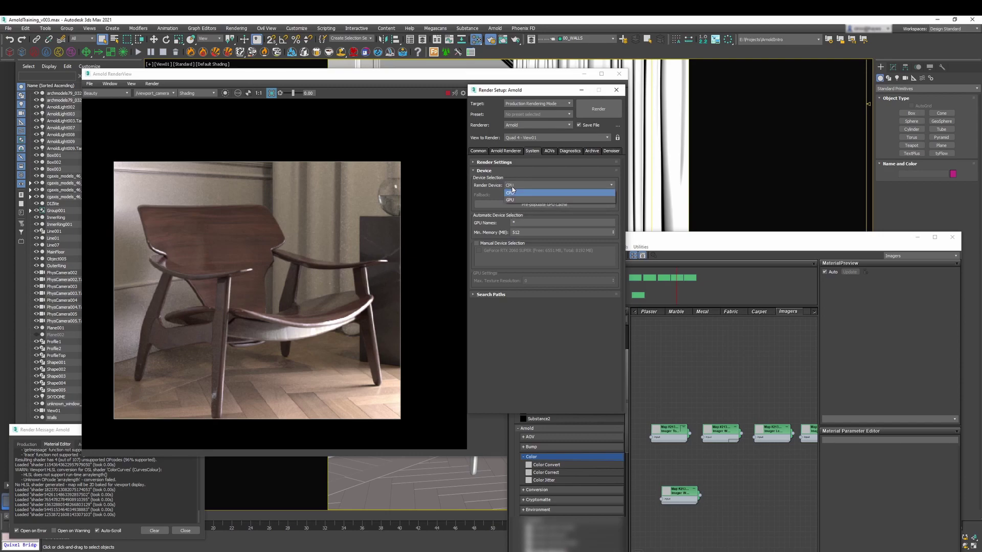
click(524, 199)
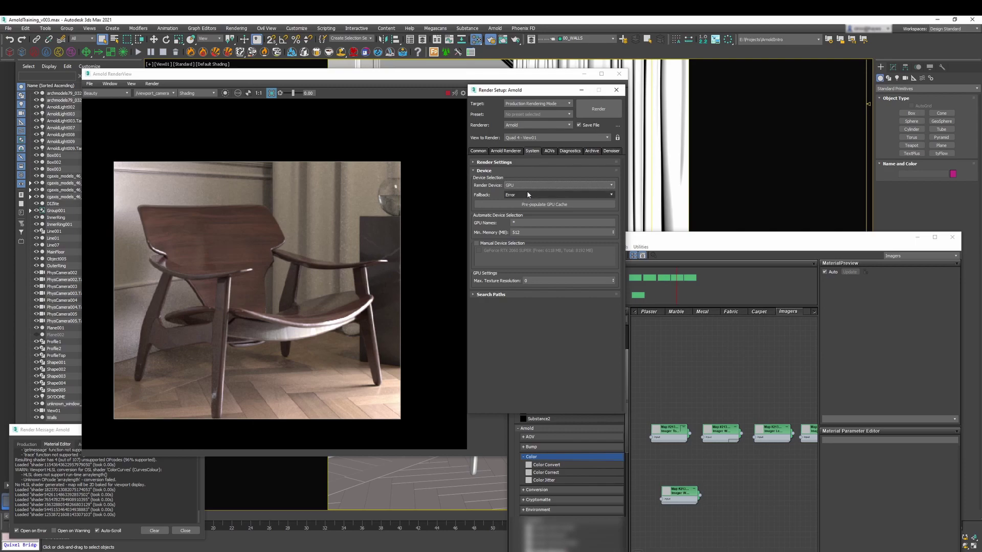
click(533, 187)
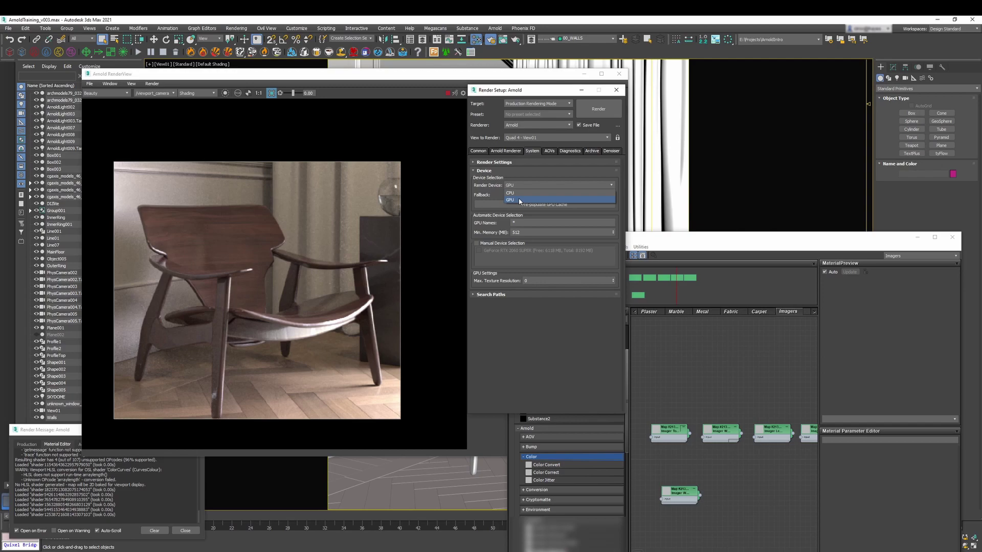
click(519, 200)
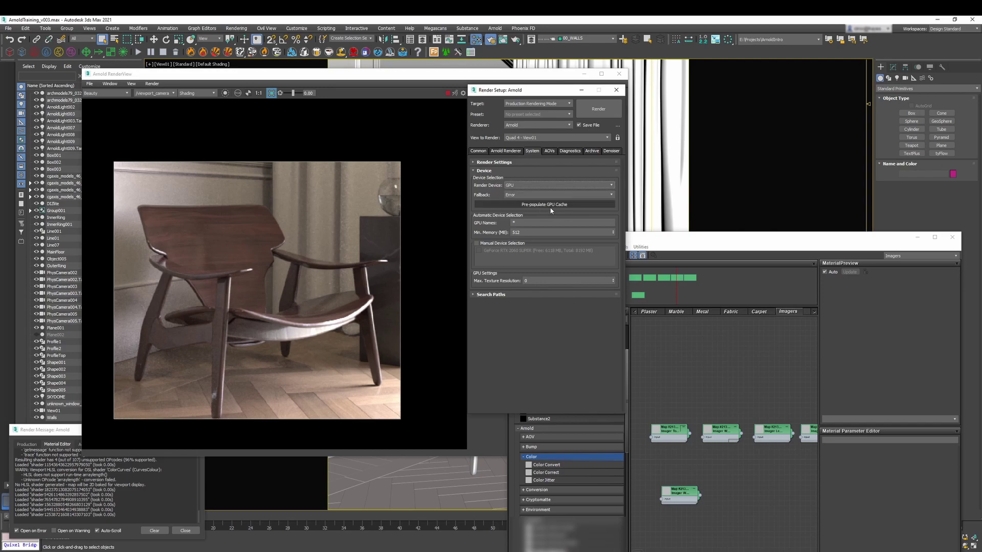
Step: Bring up the MAXtoA Pre-populate GPU Cache dialog and move it to the right
click(545, 206)
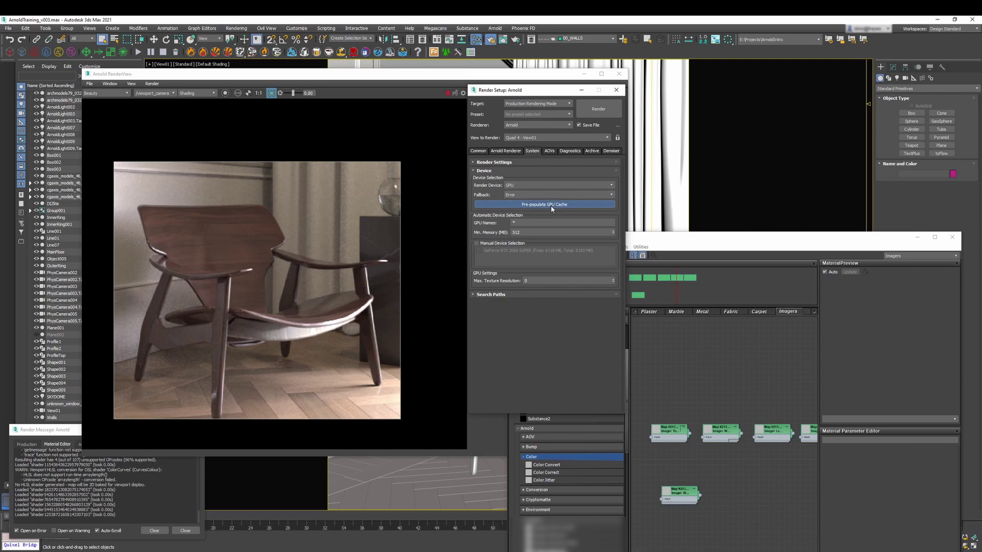
drag(494, 212, 745, 189)
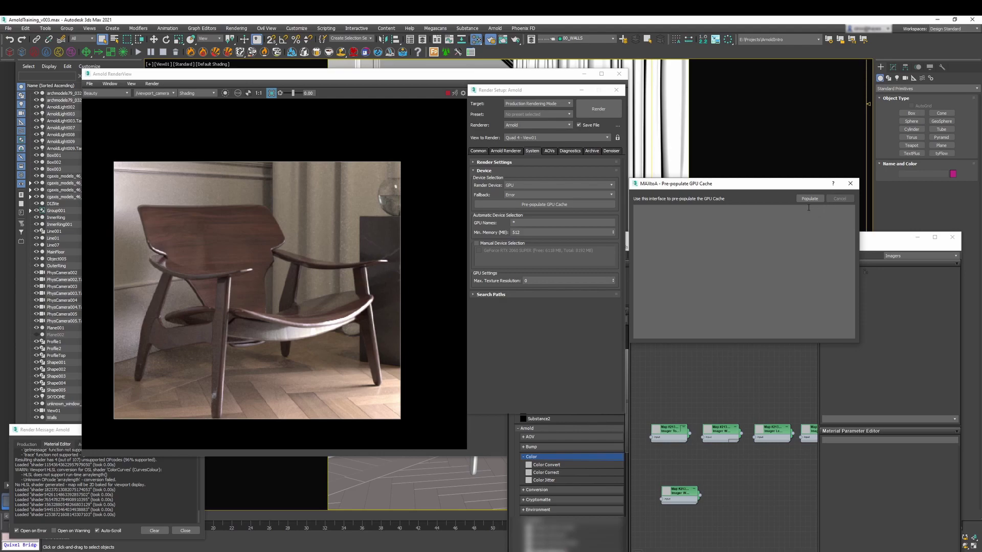
Step: Close the Pre-populate GPU Cache dialog, leaving the GPU device at 512 MB minimum memory
click(850, 183)
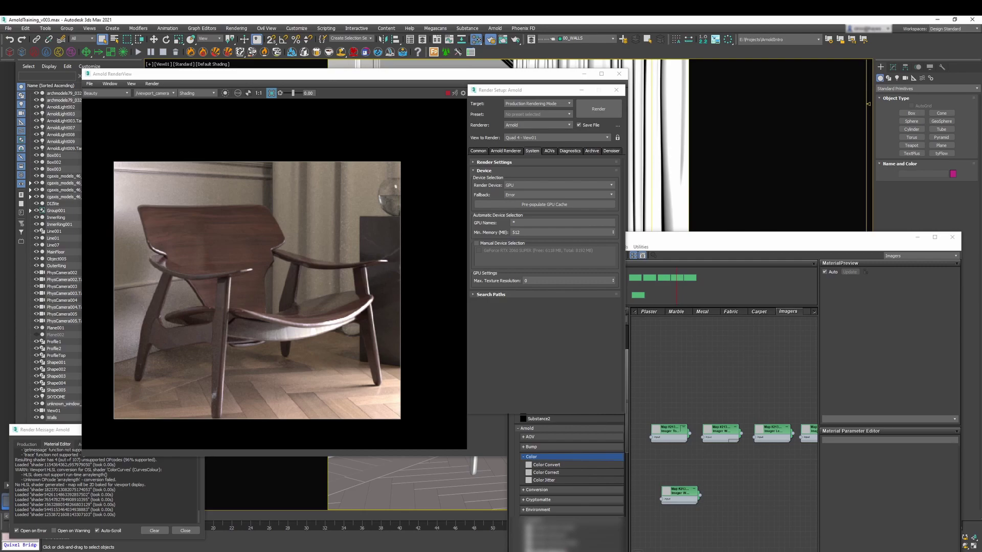
Step: Open the Render Message Window from the Rendering menu and move it to the viewport centre
click(242, 29)
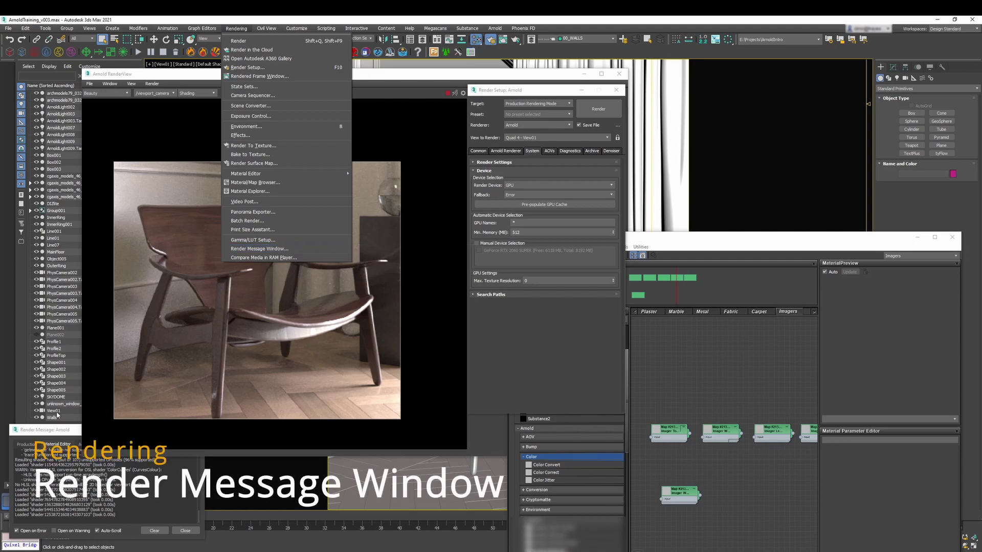
click(59, 431)
drag(61, 431, 251, 175)
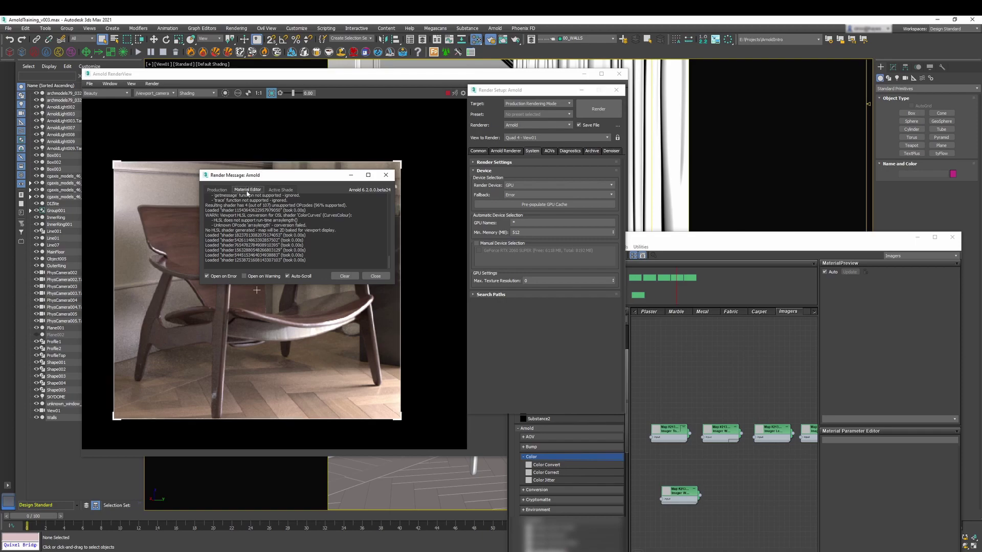
Step: Check the Production log, then return to the Material Editor log's OSL shader warnings
click(217, 190)
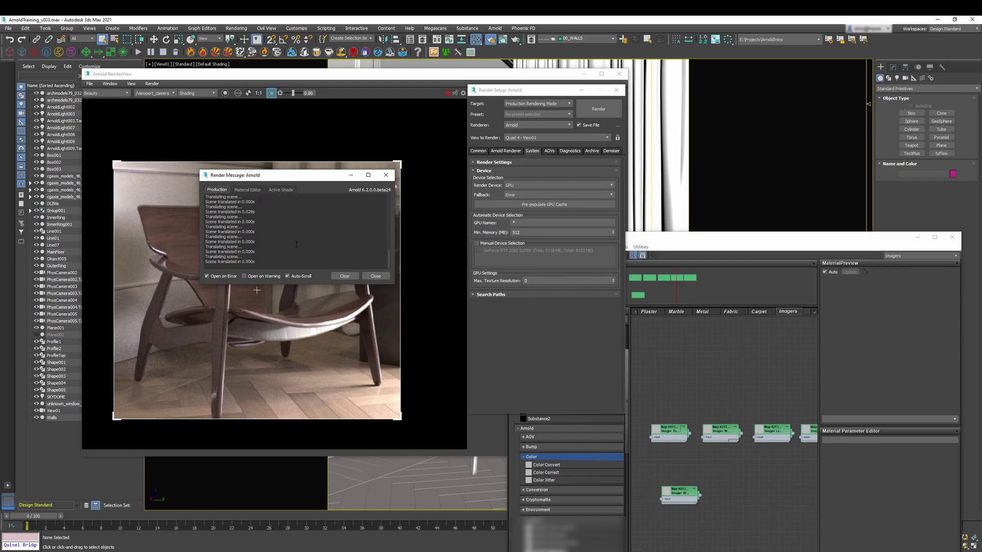
click(249, 190)
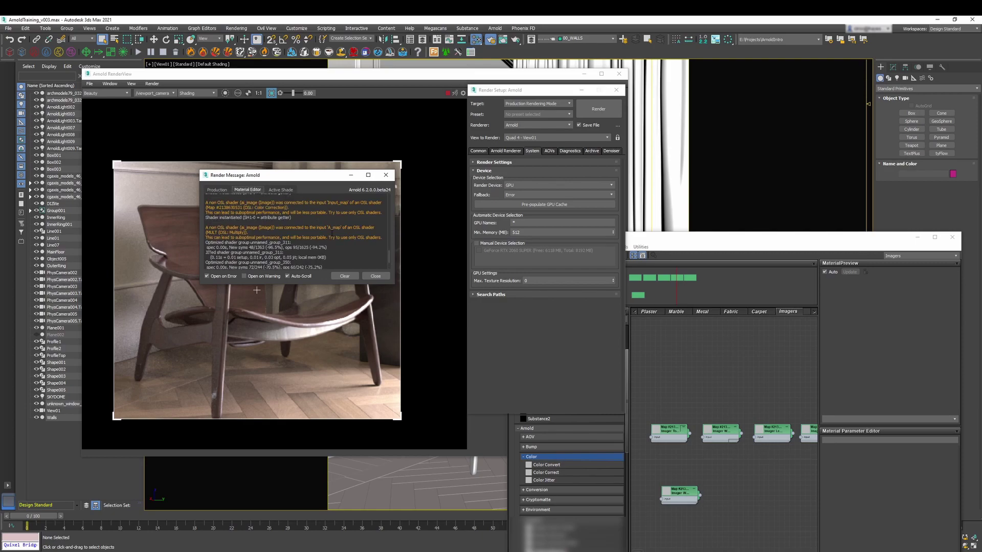
scroll(320, 236, up, 2)
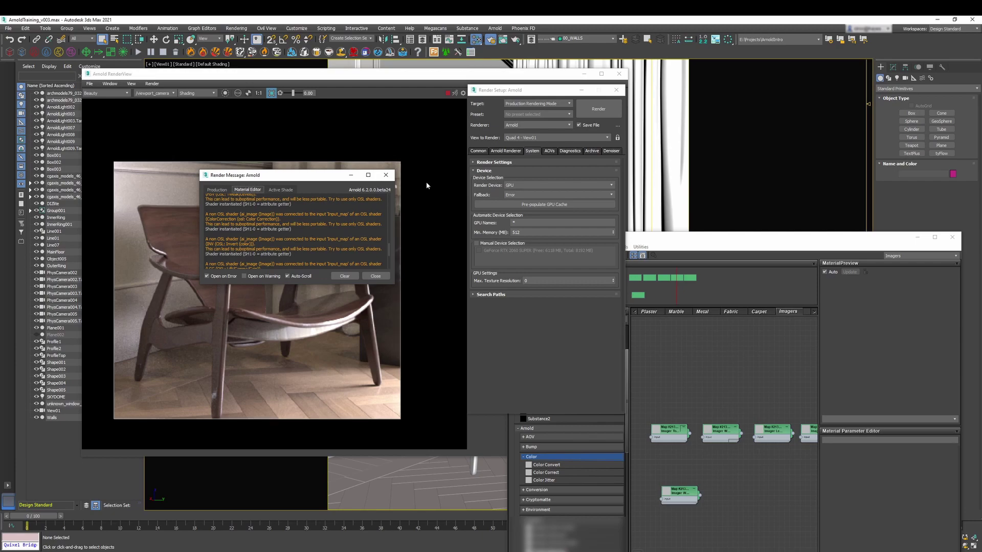
Step: Check the MAXtoA version, return to the System tab, and move the message window lower left
click(515, 152)
click(514, 164)
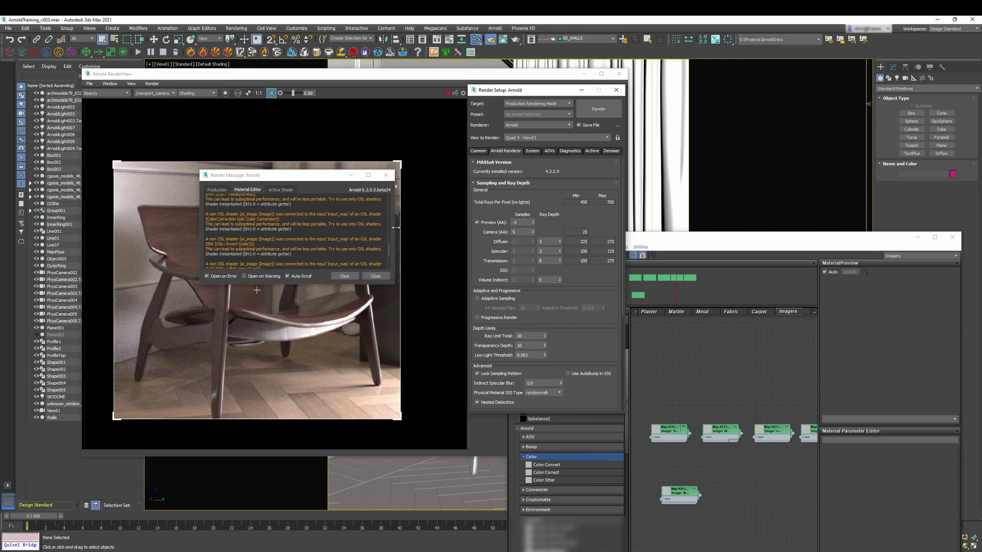
click(532, 151)
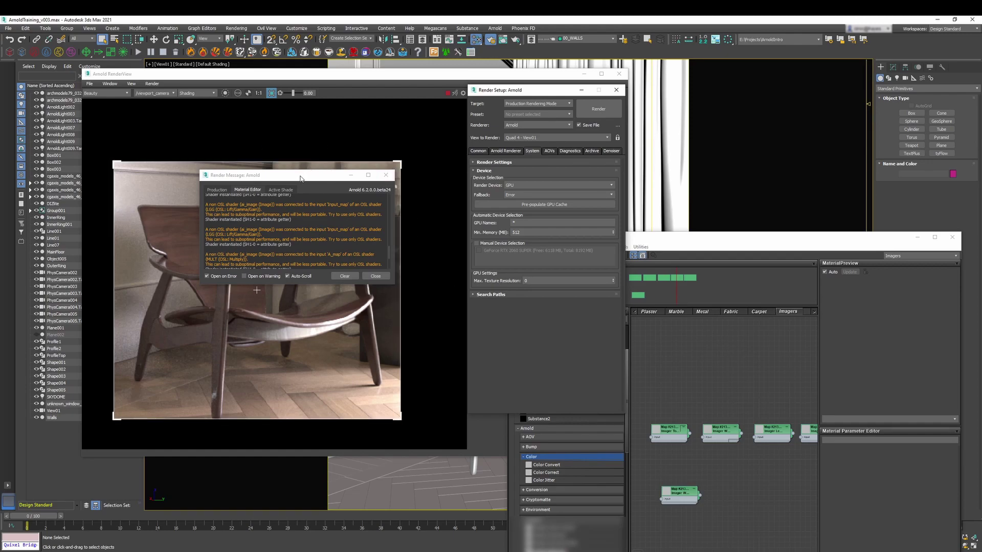
drag(300, 179, 127, 434)
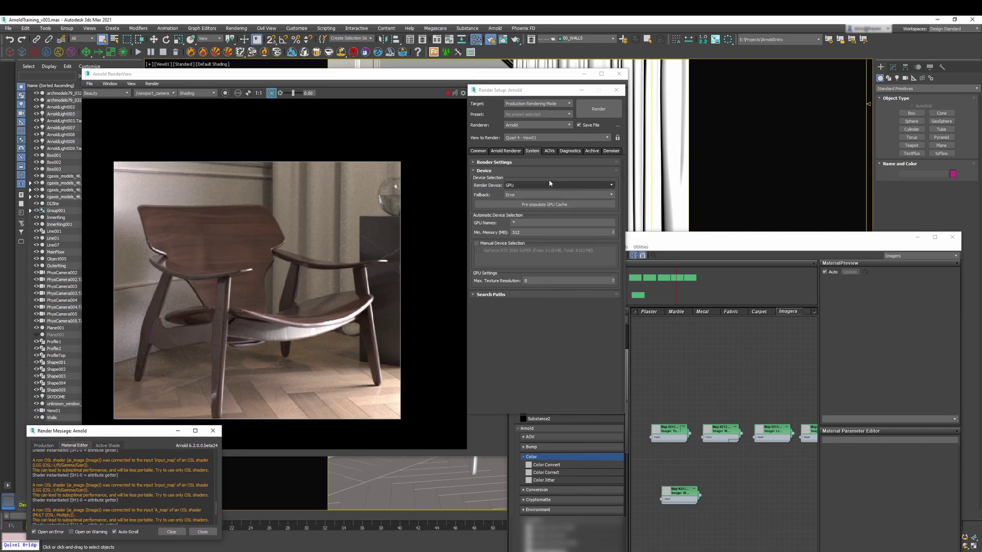
Step: Expand the System tab's Render Settings rollout, then switch to the AOVs page
click(520, 162)
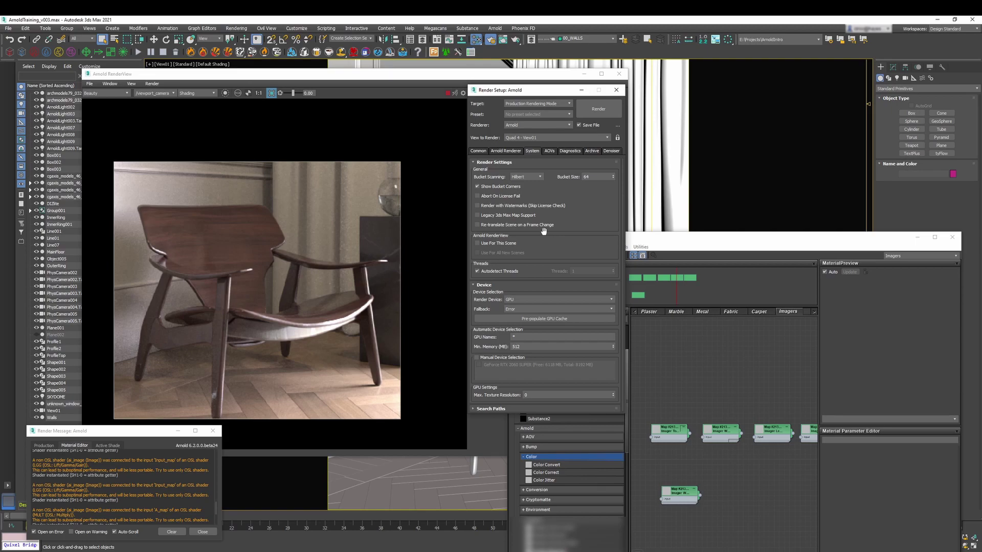
click(549, 152)
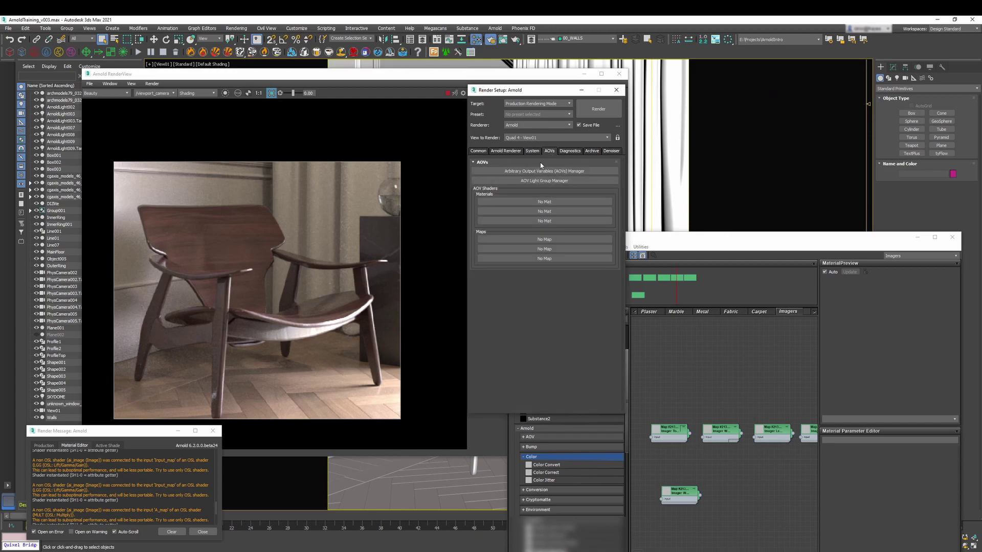